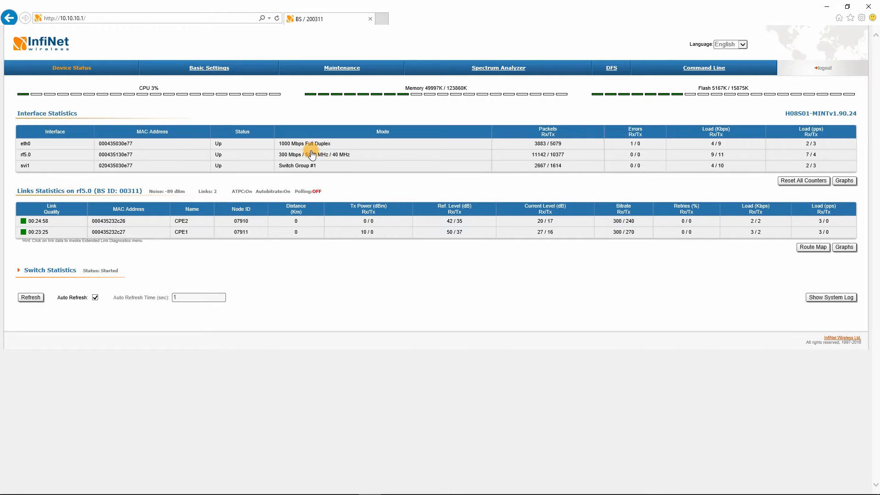
Remove the management interface from MAC switch group 1 and set the group's mode to Trunk.
left_click(222, 69)
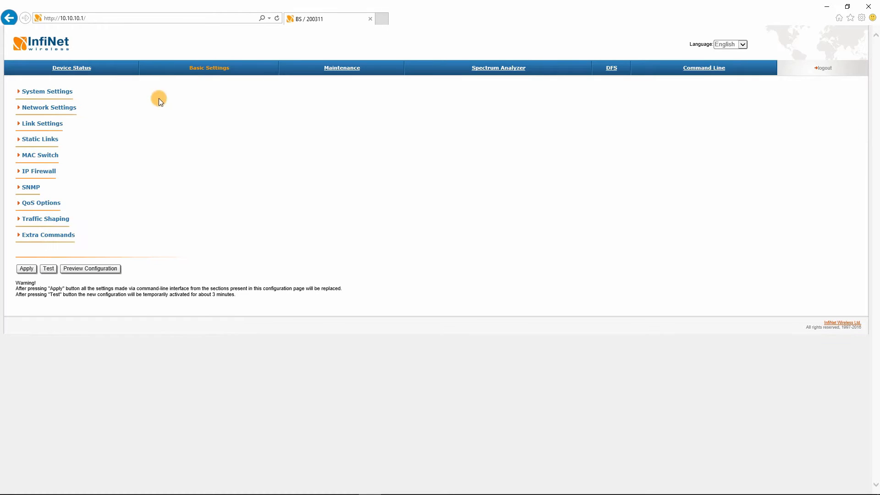
left_click(28, 155)
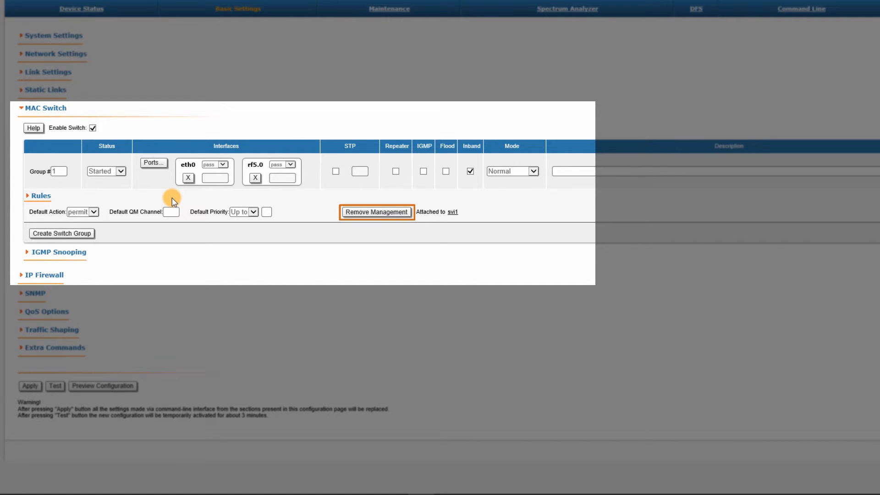
left_click(403, 215)
left_click(491, 257)
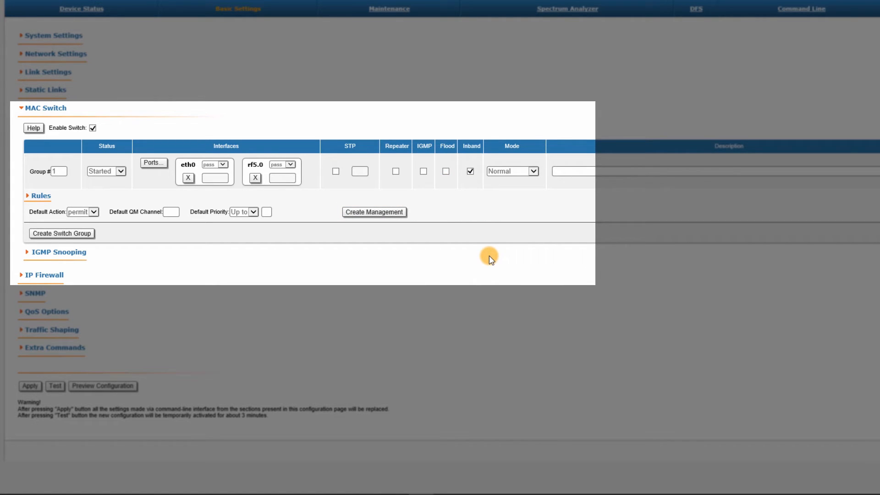
left_click(533, 171)
left_click(527, 180)
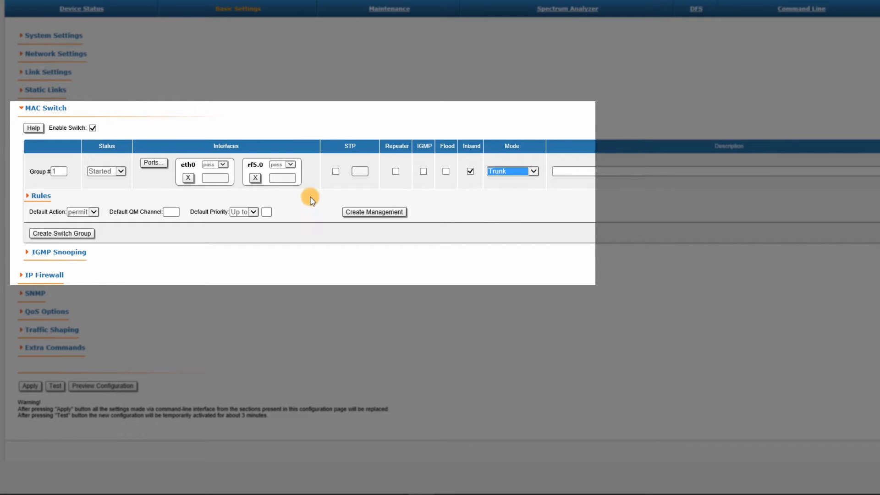
Add a permit rule to switch group 1 that matches VLANs 101-104.
left_click(32, 197)
left_click(65, 211)
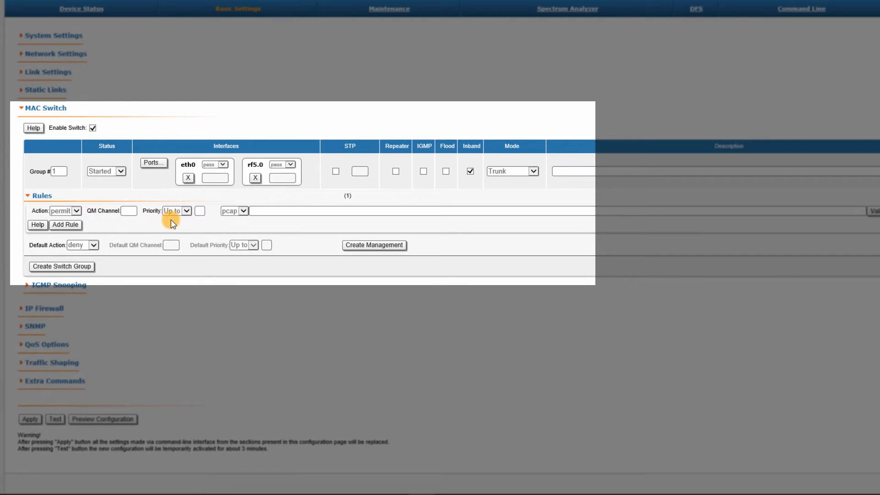
left_click(234, 212)
left_click(237, 219)
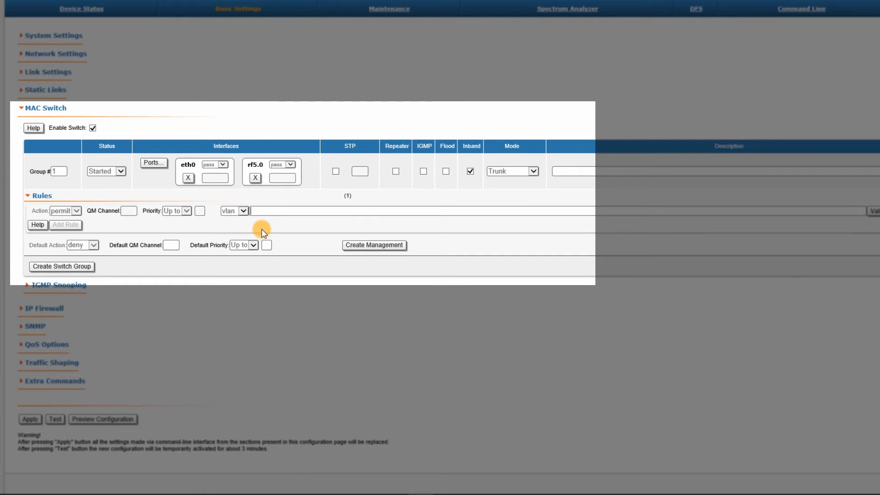
type("101-104")
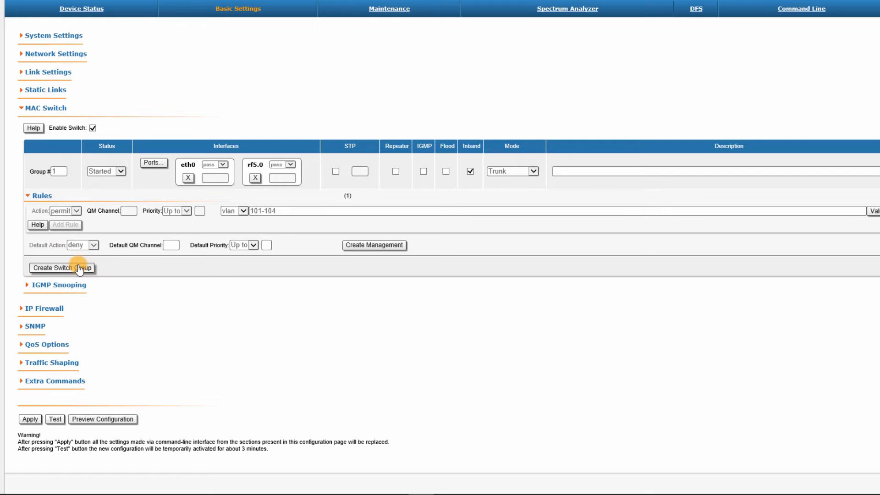
Create a new MAC switch group with number 100.
left_click(94, 267)
double_click(193, 280)
type("100")
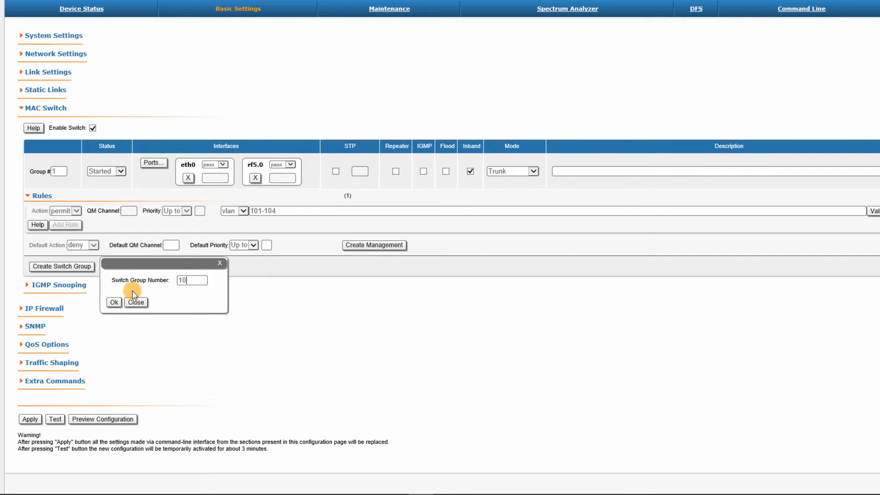
left_click(116, 302)
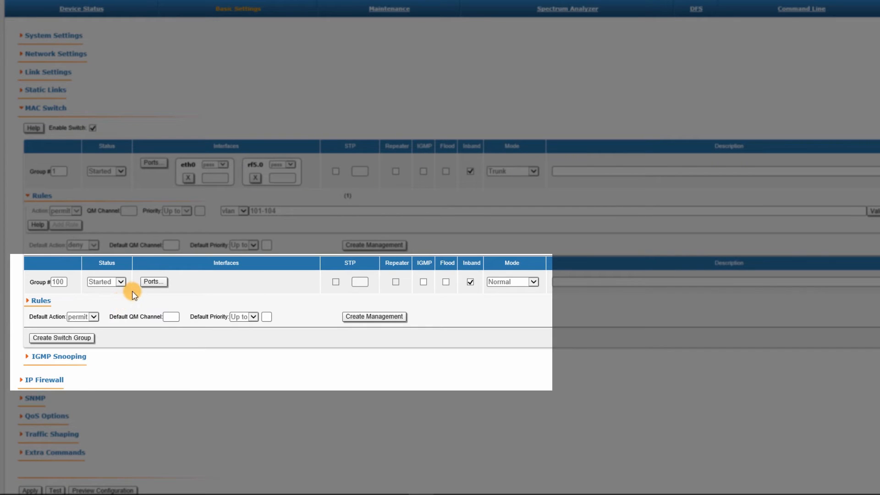
Add interfaces eth0 and rf5.0 to switch group 100 and create its management interface with VLAN ID 100.
left_click(155, 282)
left_click(262, 295)
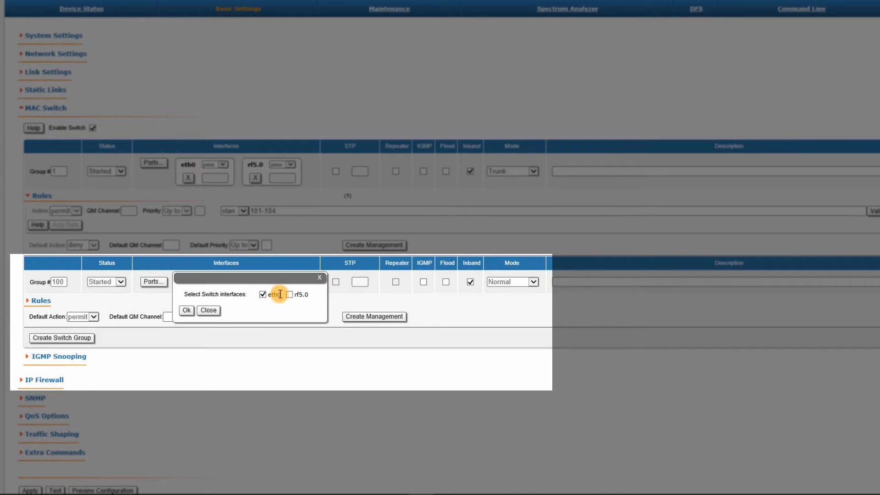
left_click(289, 295)
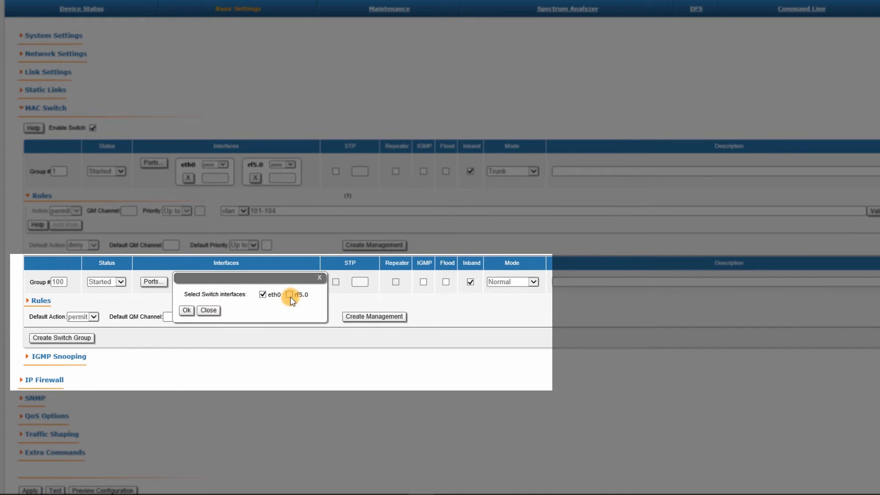
left_click(187, 309)
left_click(353, 329)
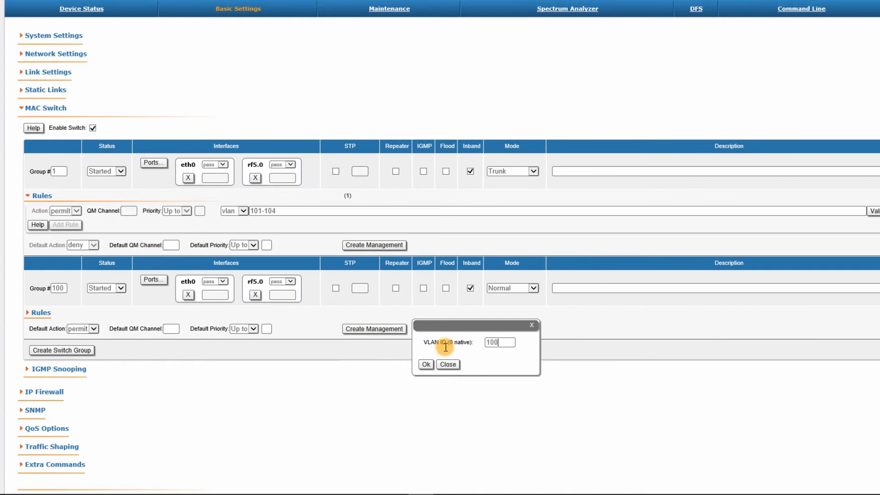
left_click(426, 364)
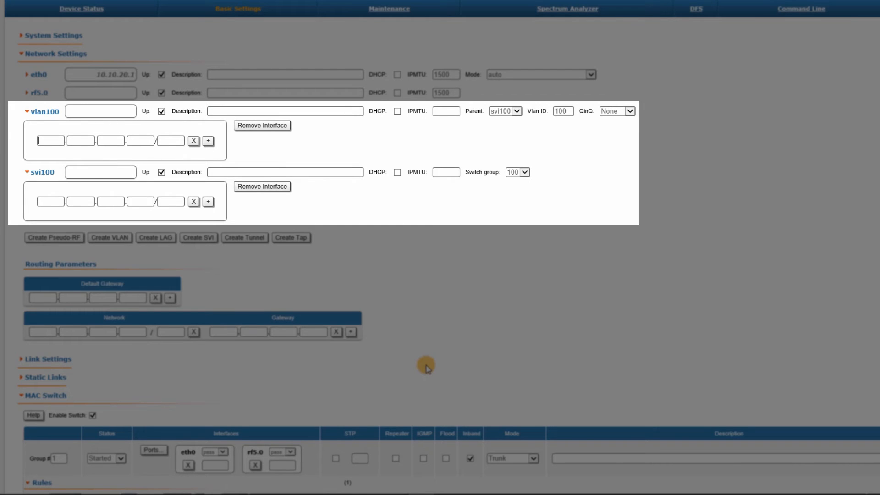
Assign the IP address 10.10.10.1/24 to the vlan100 interface in the network settings.
type("10")
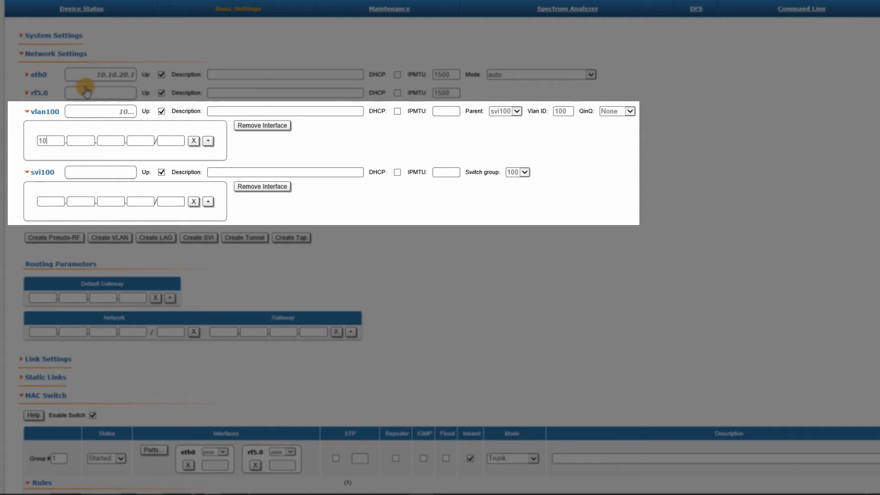
left_click(84, 141)
type("10")
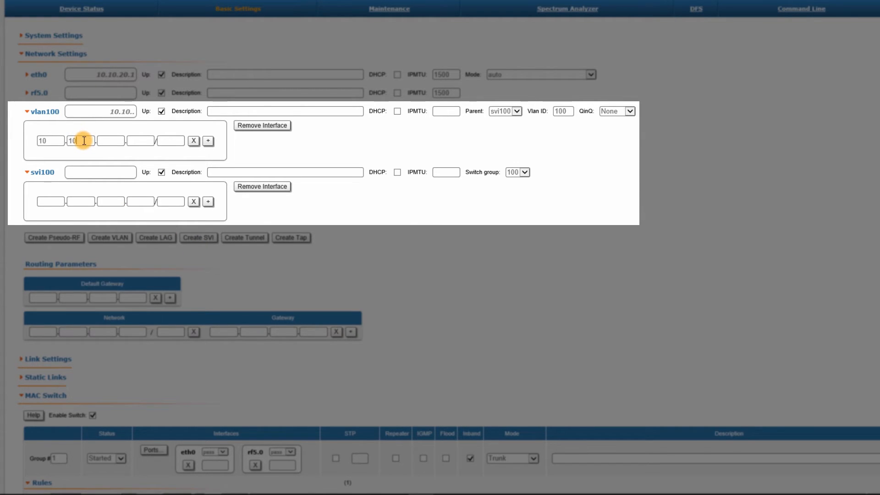
left_click(109, 140)
type("10")
left_click(141, 141)
type("1")
left_click(169, 142)
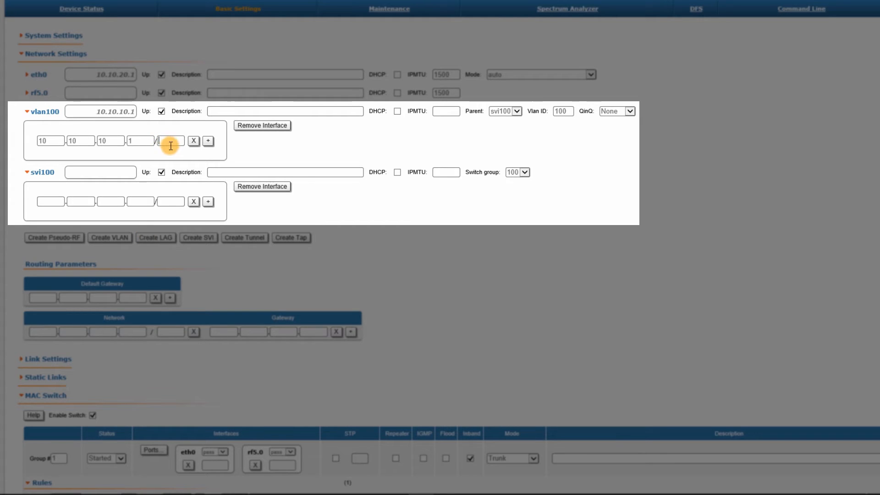
type("24")
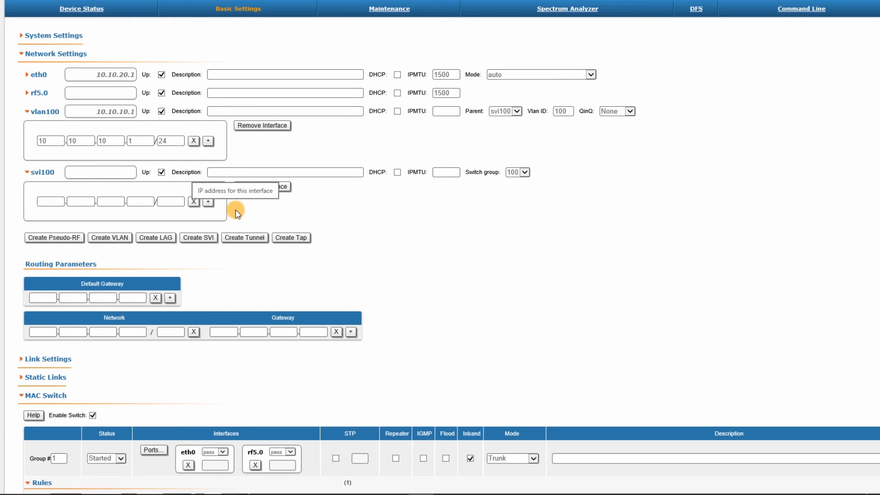
scroll(236, 213, "down", 9)
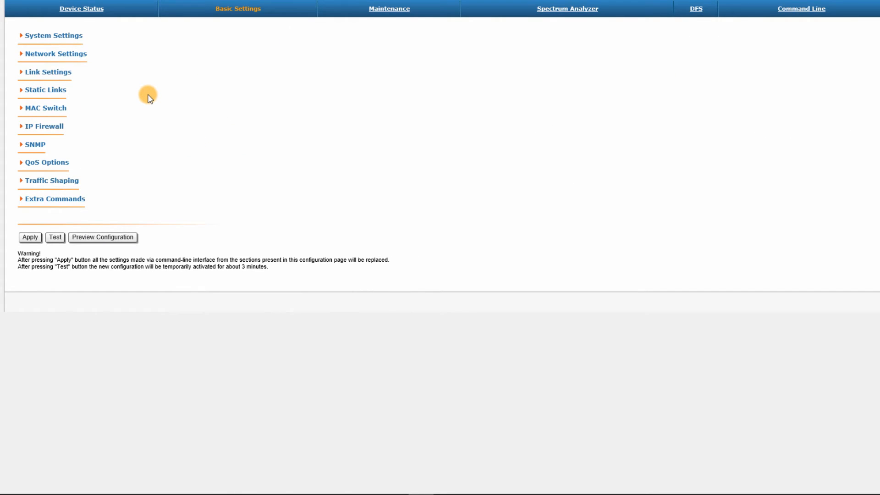
Add the extra command qm with the parameters 'class1 max=100000'.
left_click(25, 199)
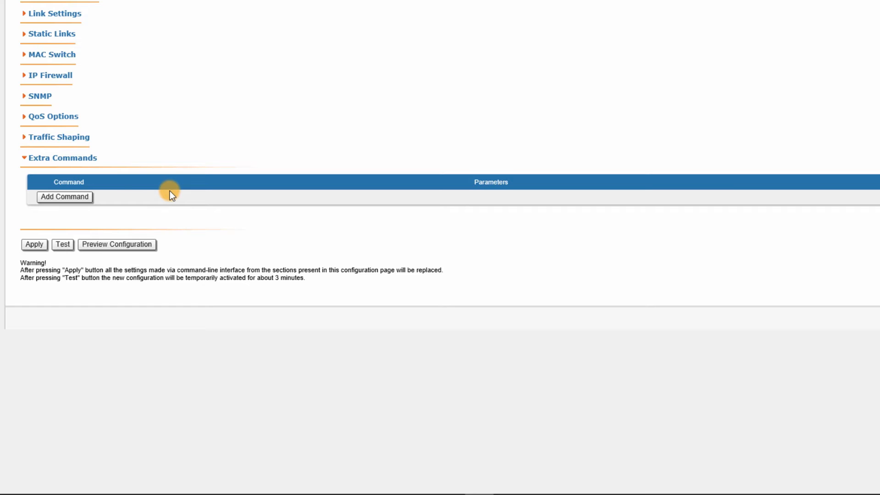
left_click(85, 198)
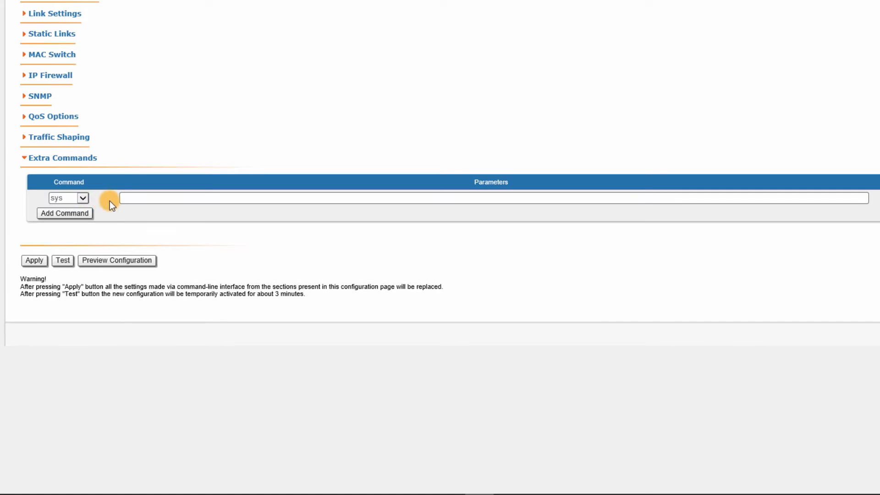
left_click(83, 198)
left_click(71, 226)
key("Tab")
type("class1 max=100000")
Add a second qm command with the parameters 'addout rf5.0 ch1 vlan=101'.
left_click(80, 213)
left_click(81, 214)
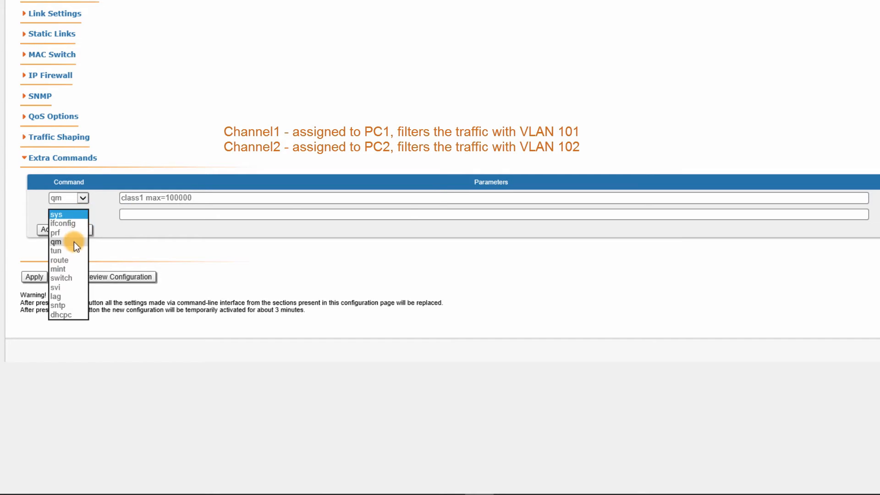
left_click(78, 243)
left_click(147, 214)
type("addout rf5.0 ch1 vlan=101")
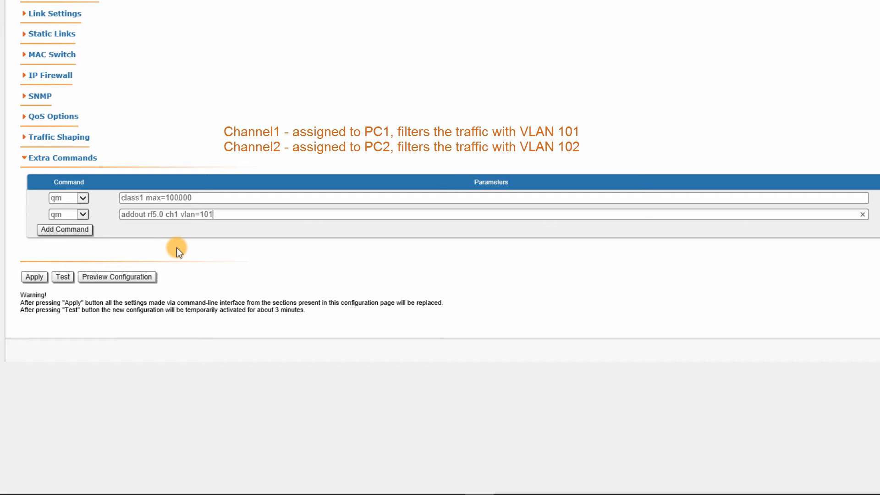
Add a third qm command with the parameters 'addout rf5.0 ch2 vlan=102'.
left_click(62, 230)
left_click(81, 231)
left_click(137, 231)
type("addout rf5.0 ch2 vlan=10")
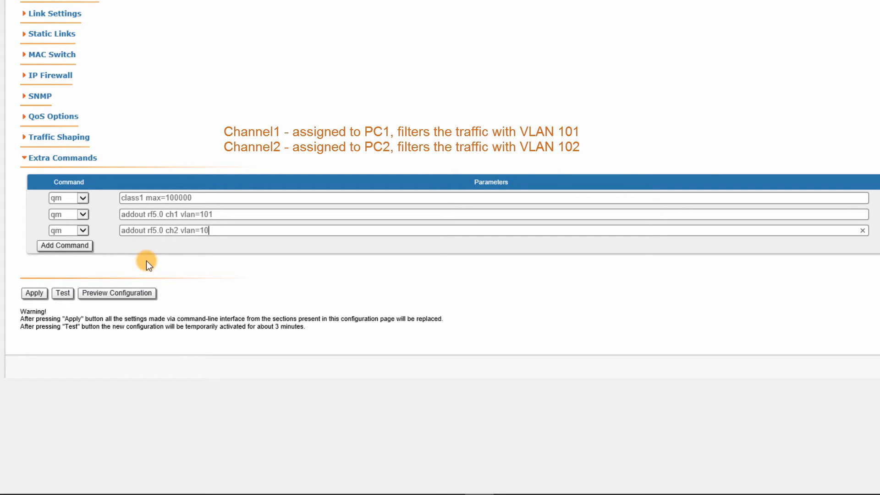
type("2")
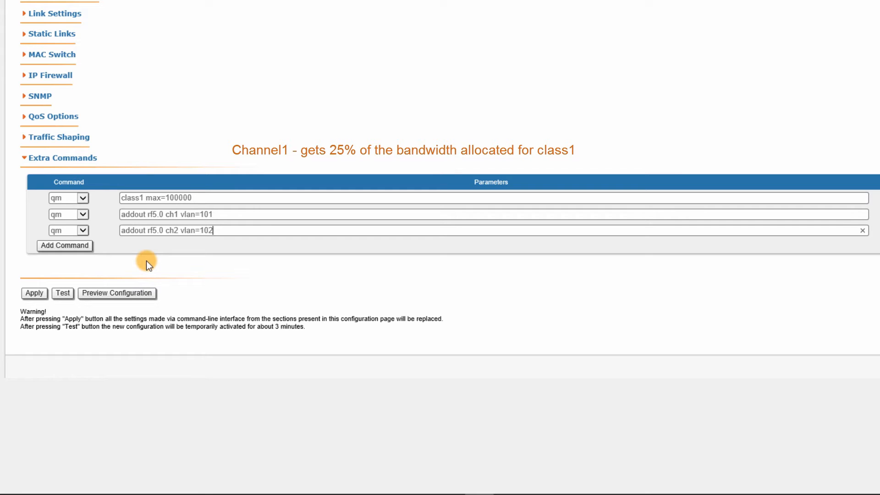
Add a qm command for channel 1 with the parameters 'ch1 max=25% ceil=100% class1'.
left_click(73, 246)
left_click(75, 245)
left_click(69, 271)
type("ch1 max=25% ceil=100% class1")
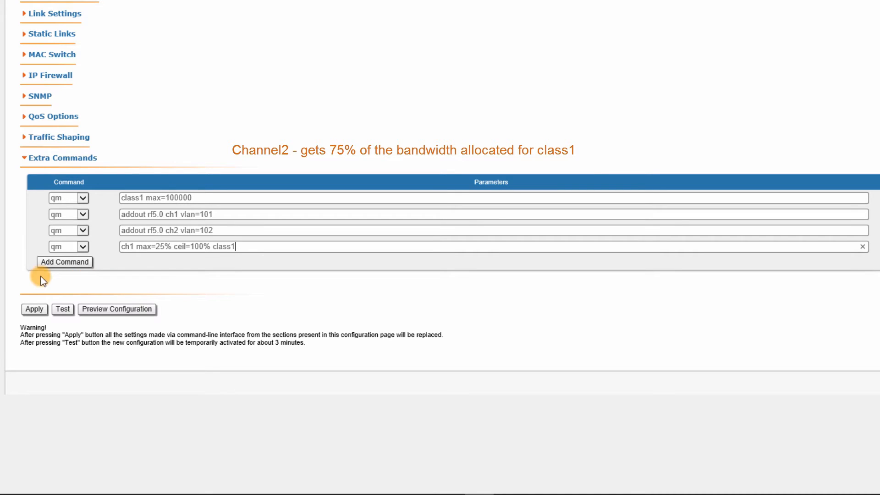
Add a qm command for channel 2 with the parameters 'ch2 max=75% ceil=100% class1' and apply the base station configuration.
left_click(53, 272)
left_click(81, 264)
left_click(70, 273)
left_click(150, 265)
type("ch2 max=")
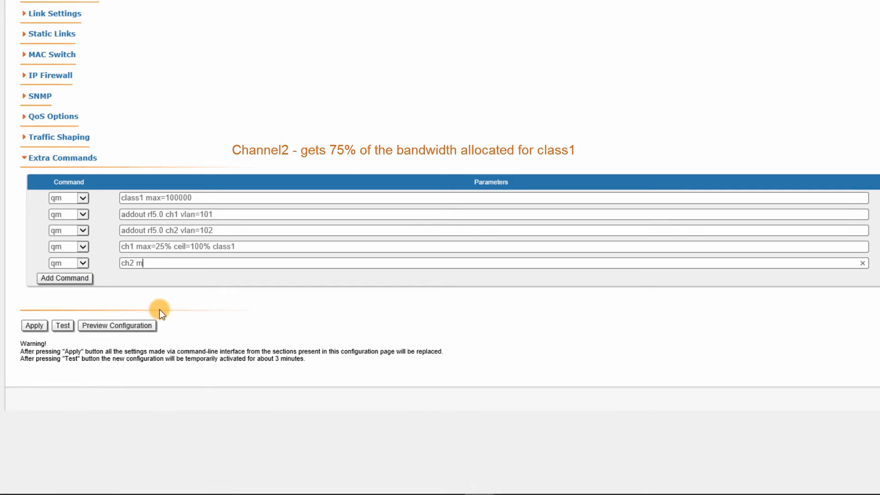
type("75% ceil=100% class1")
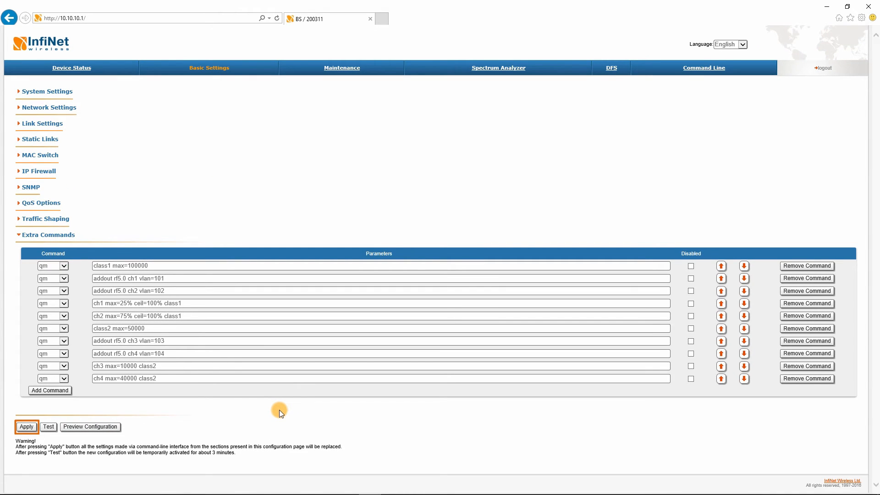
left_click(27, 426)
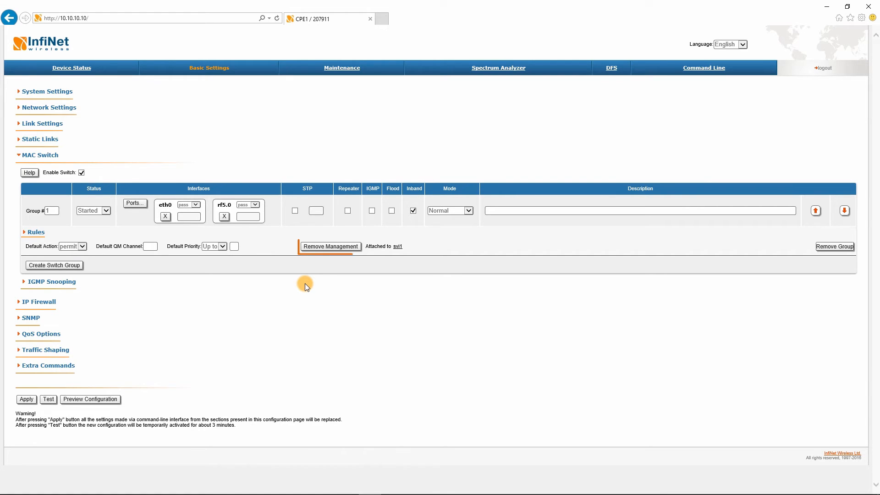
On CPE1, remove the management interface from switch group 1 and delete the group.
left_click(331, 247)
left_click(423, 284)
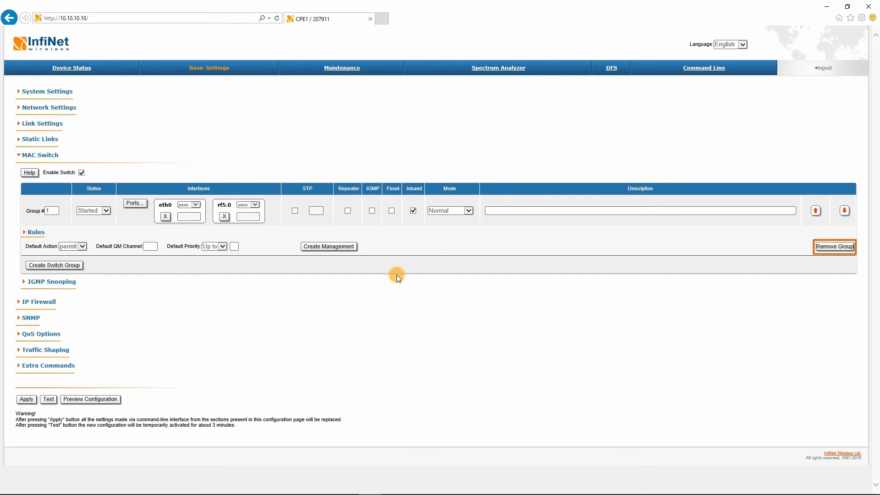
left_click(833, 247)
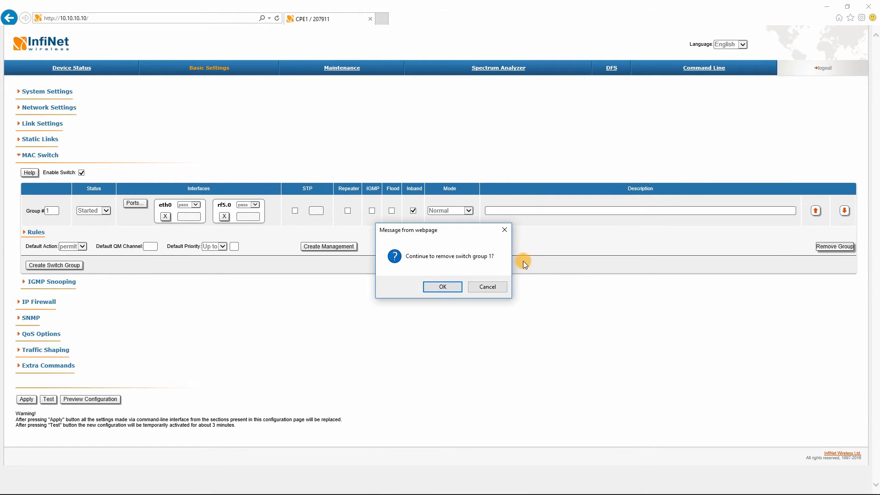
left_click(434, 287)
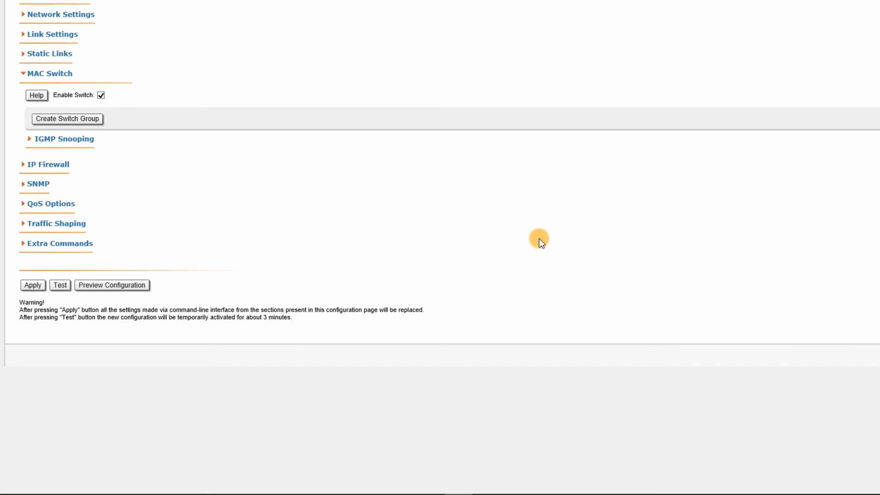
Create switch group 101 on CPE1 and add the eth0 and rf5.0 interfaces to it.
left_click(88, 119)
type("101")
left_click(127, 155)
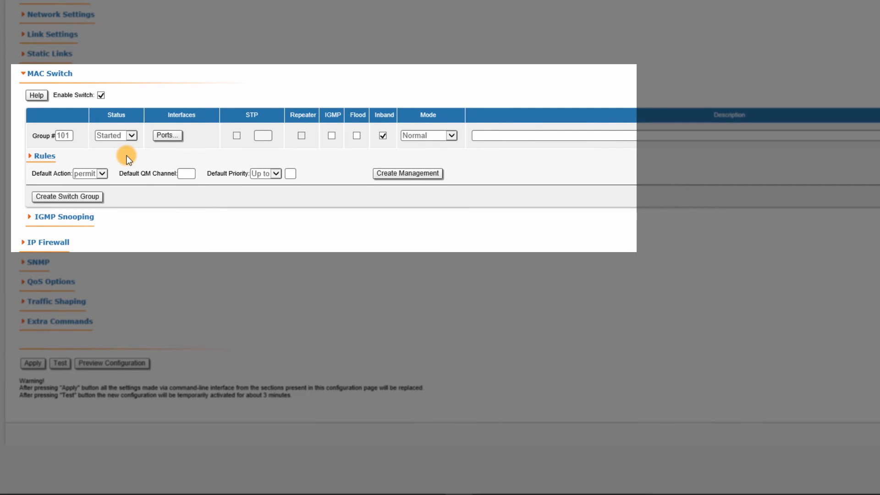
left_click(167, 135)
left_click(286, 149)
left_click(342, 149)
left_click(203, 166)
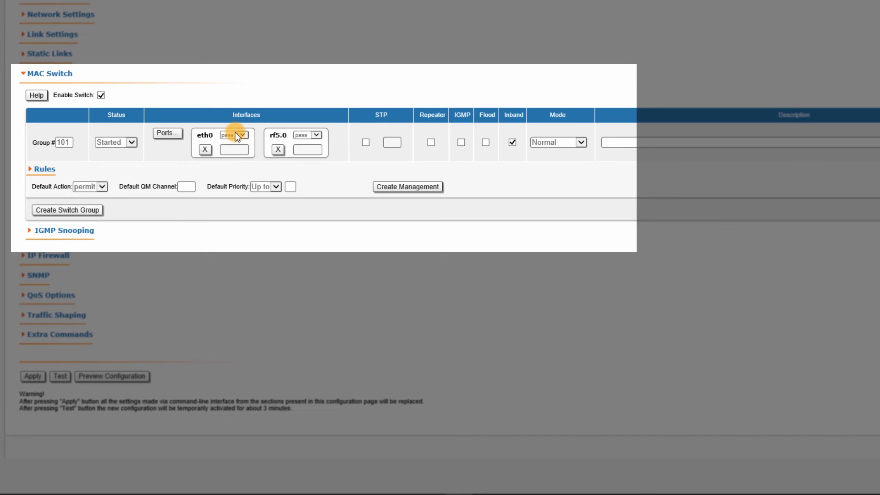
Tag switch group 101's eth0 interface with VLAN 110 and its rf5.0 interface with VLAN 101.
left_click(231, 147)
type("110")
left_click(313, 151)
type("101")
Set switch group 101's mode to In-Trunk with trunk group number 1.
left_click(581, 142)
left_click(573, 160)
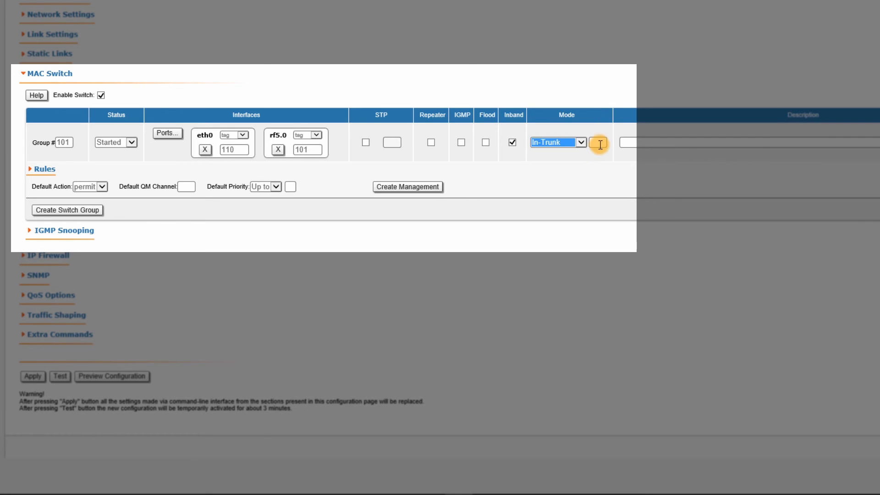
type("1")
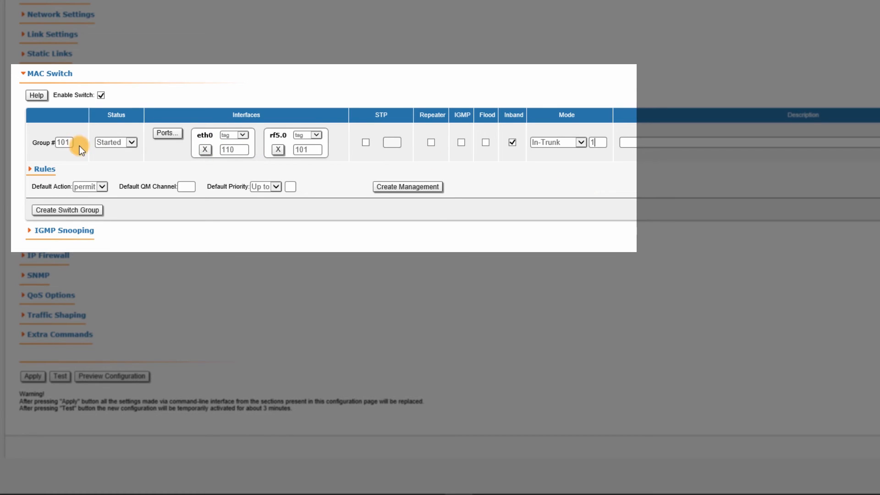
Add a permit rule to switch group 101 on CPE1 that matches VLANs 101 and 110.
left_click(37, 171)
left_click(68, 186)
left_click(242, 186)
left_click(255, 195)
left_click(293, 185)
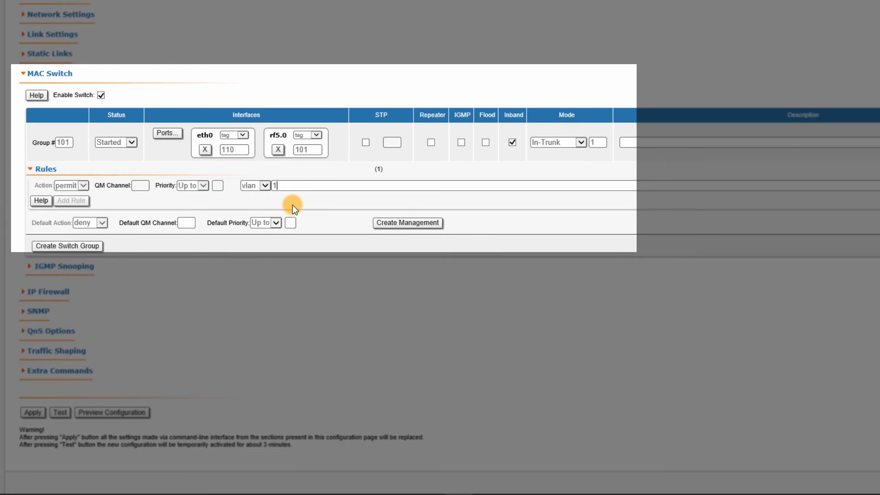
type("101, 110")
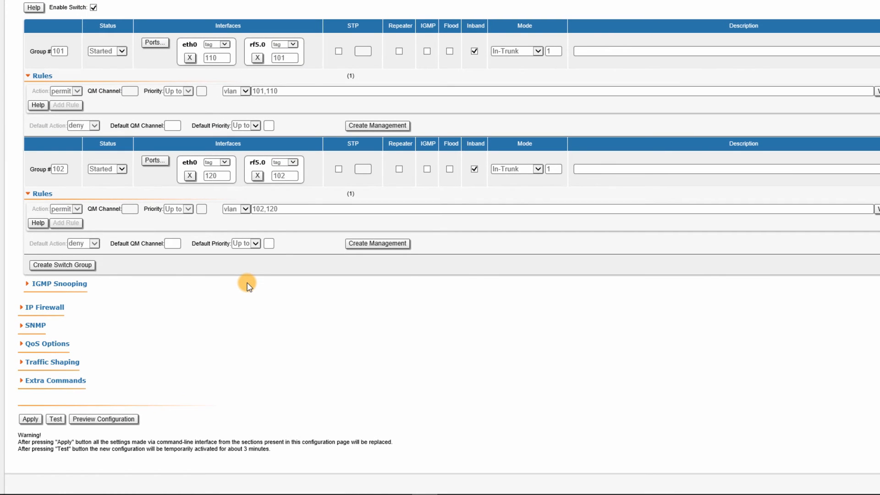
Create switch group 100 on CPE1 with the eth0 and rf5.0 interfaces and a management interface on VLAN ID 100.
left_click(87, 261)
type("100")
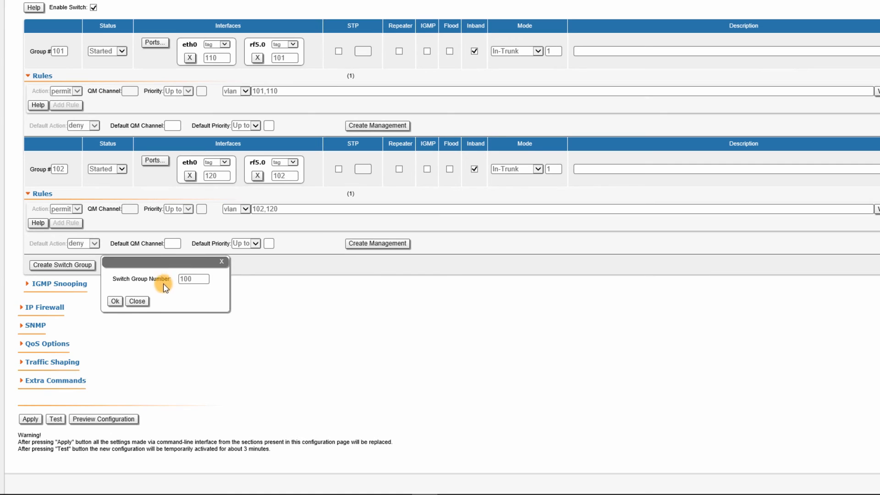
left_click(117, 301)
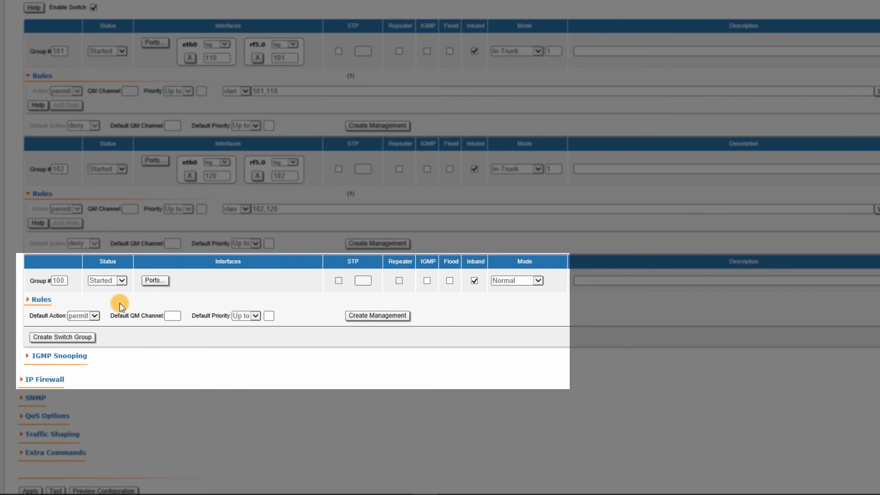
left_click(154, 280)
left_click(264, 293)
left_click(188, 309)
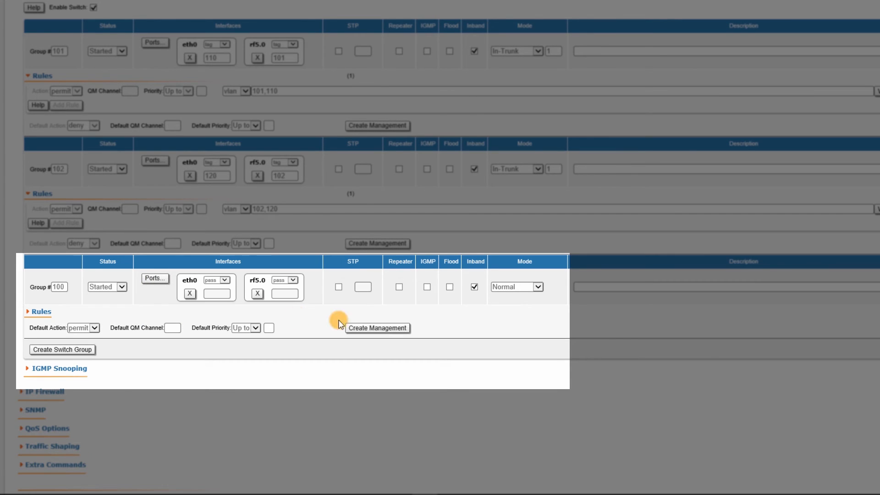
left_click(407, 329)
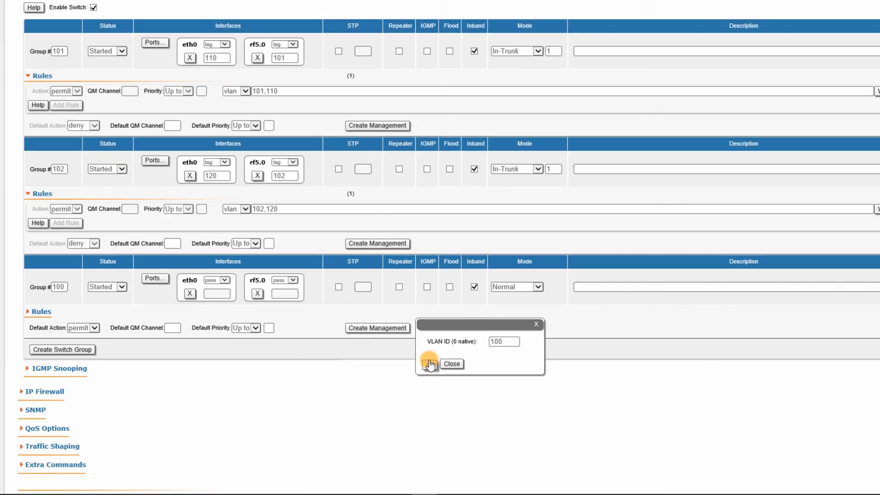
left_click(429, 363)
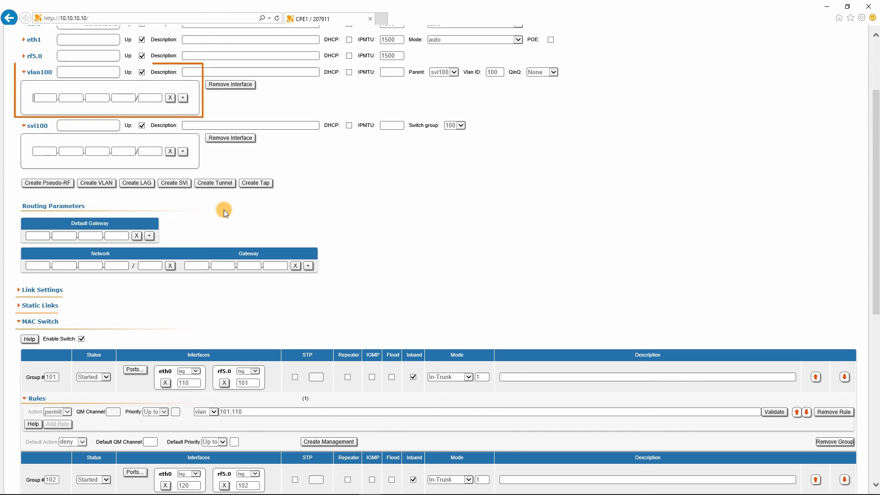
Set the vlan100 interface's IP address to 10.10.10.10 and apply the CPE1 configuration.
type("10")
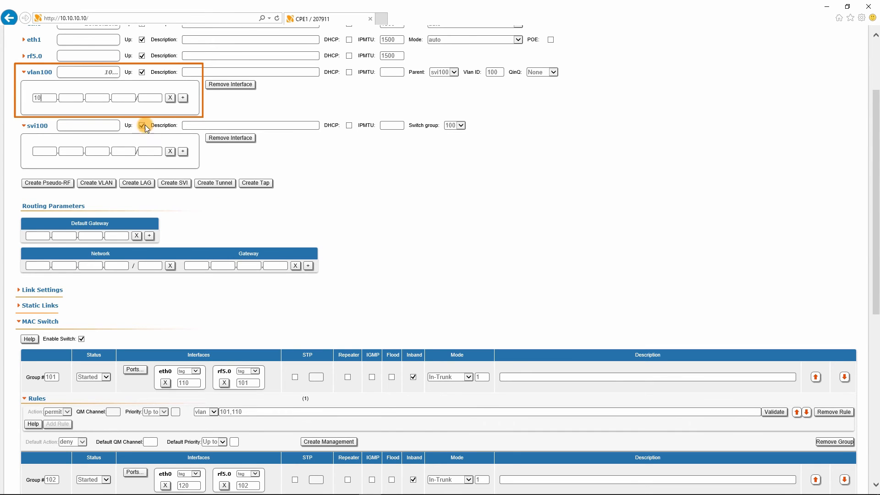
left_click(71, 98)
type("10")
left_click(95, 101)
type("10")
left_click(119, 103)
type("10")
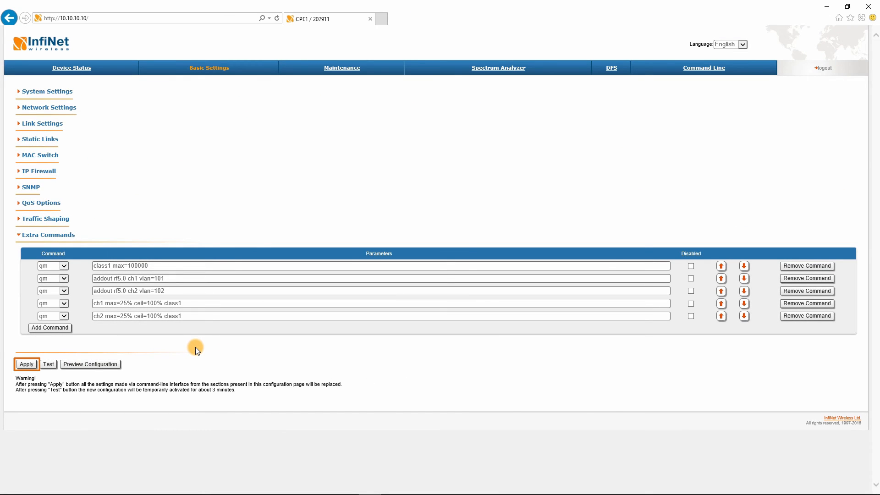
left_click(25, 364)
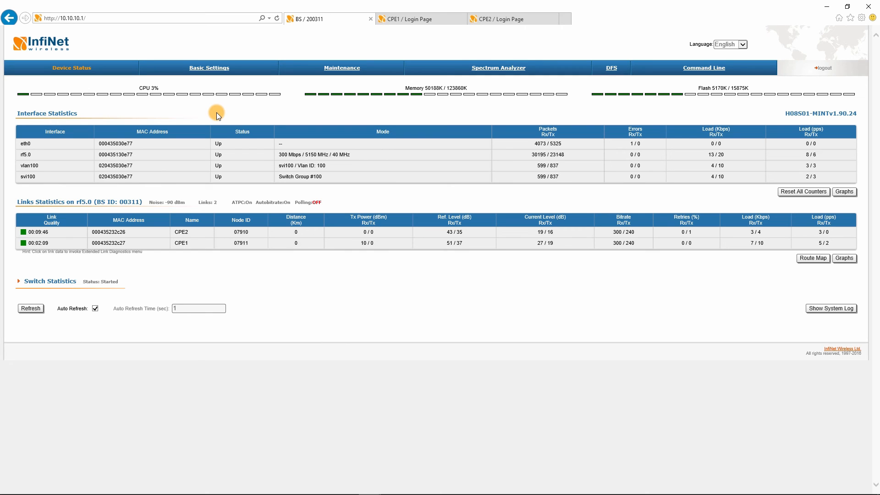
Open the traffic shaping section of the base station's basic settings.
left_click(195, 68)
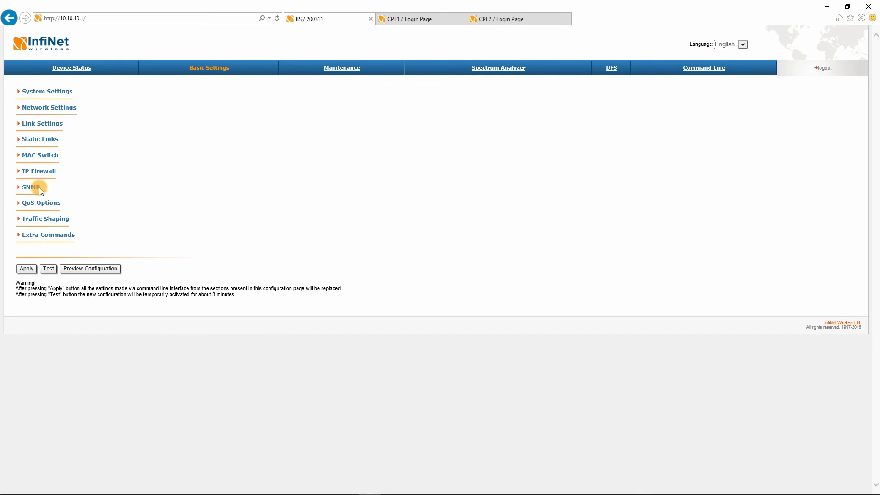
left_click(28, 219)
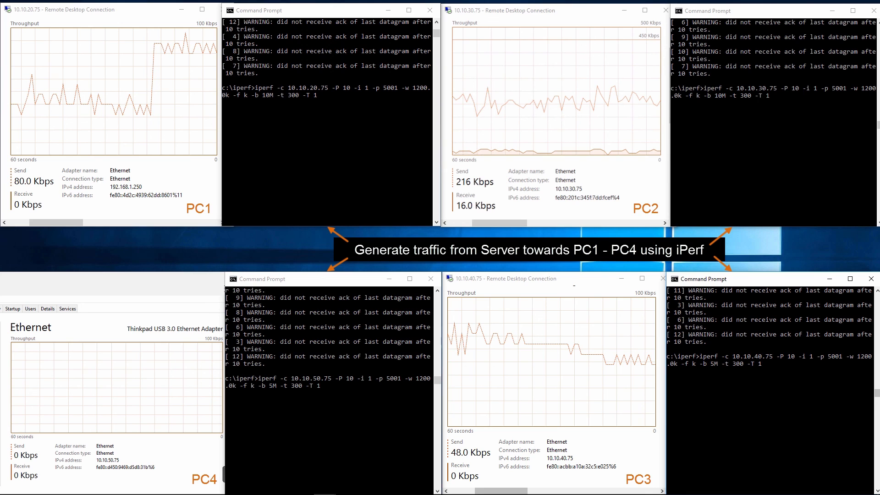
In the server's Command Prompt windows, start the prepared 300-second iPerf tests with 10 parallel streams towards PC1, PC2, PC4 and PC3.
left_click(366, 162)
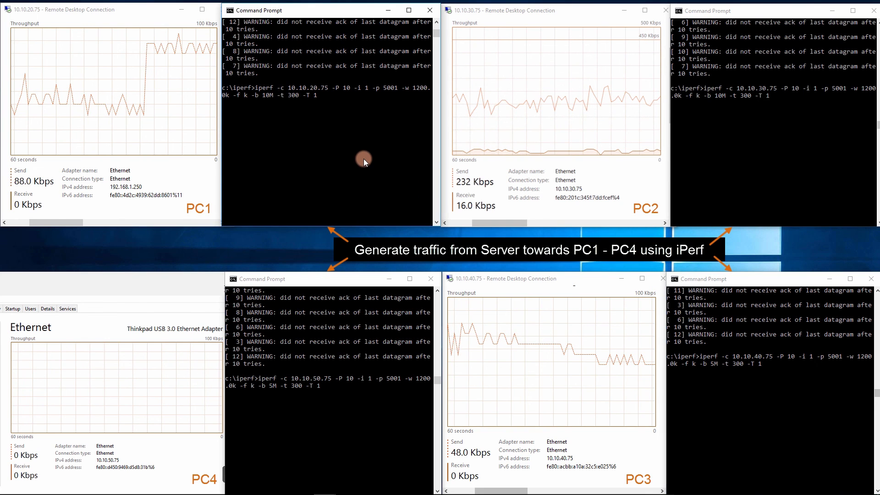
key("Return")
left_click(773, 161)
key("Return")
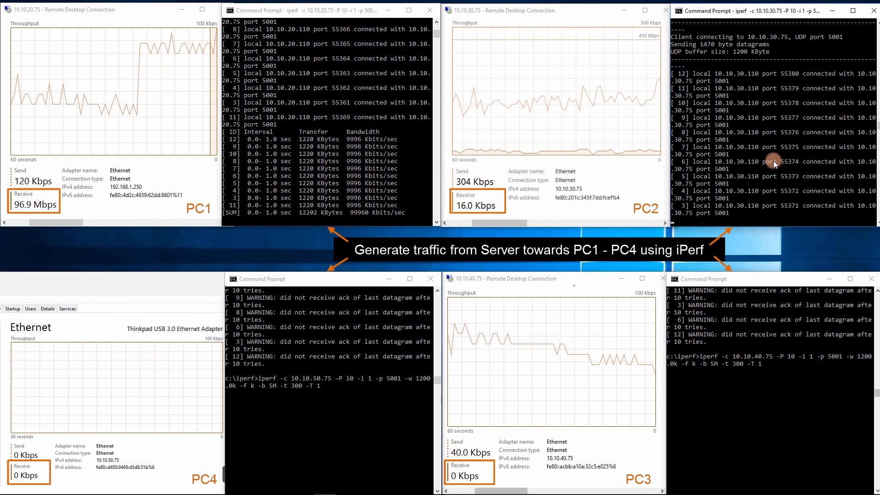
left_click(405, 412)
key("Return")
left_click(834, 442)
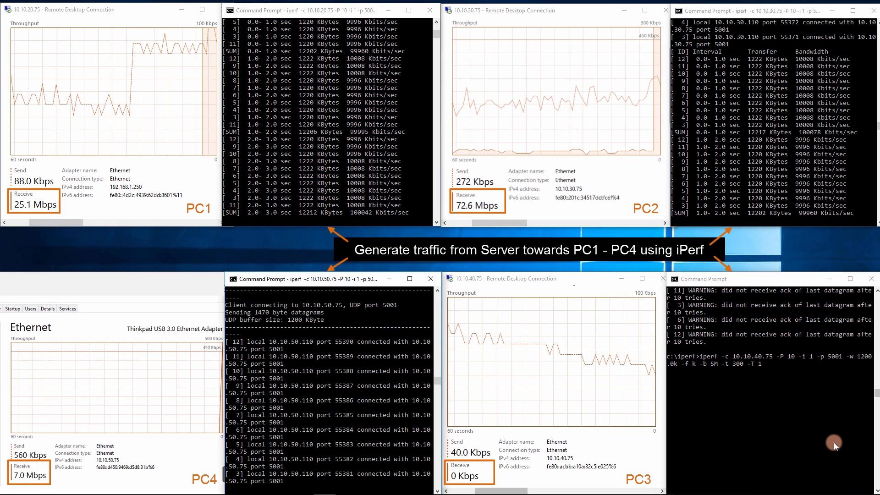
key("Return")
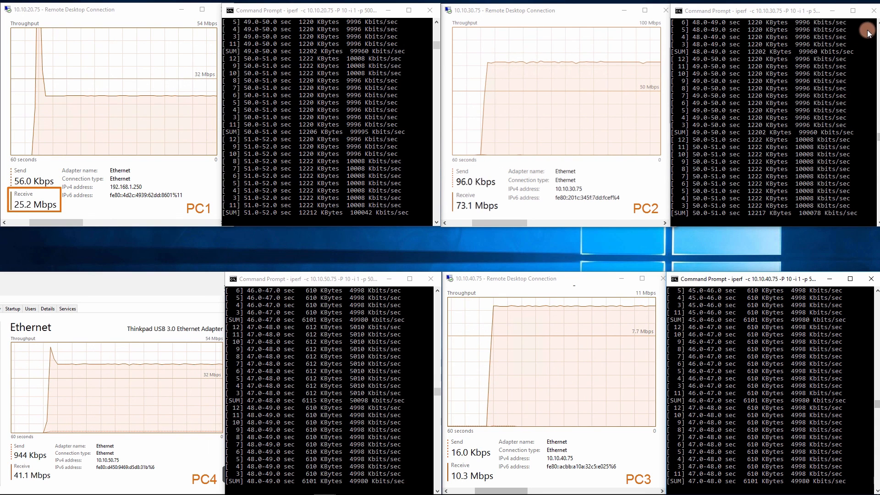
Stop the iPerf traffic towards PC2 by closing its Command Prompt window.
left_click(873, 11)
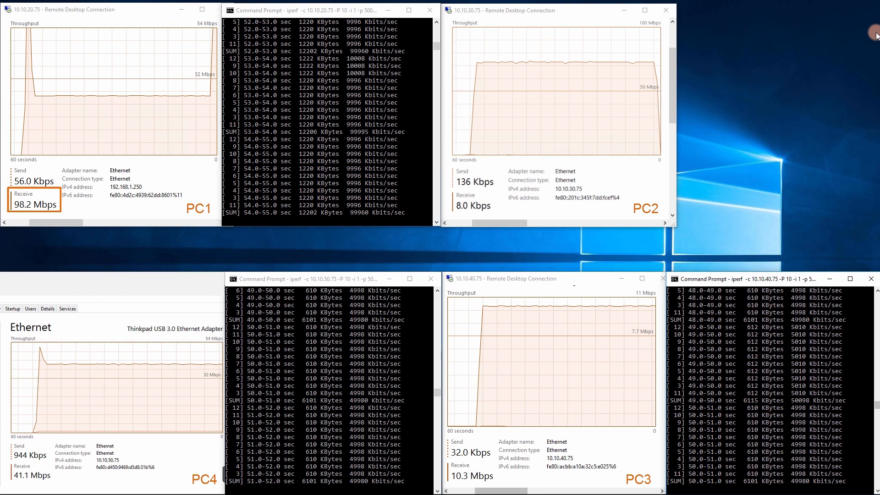